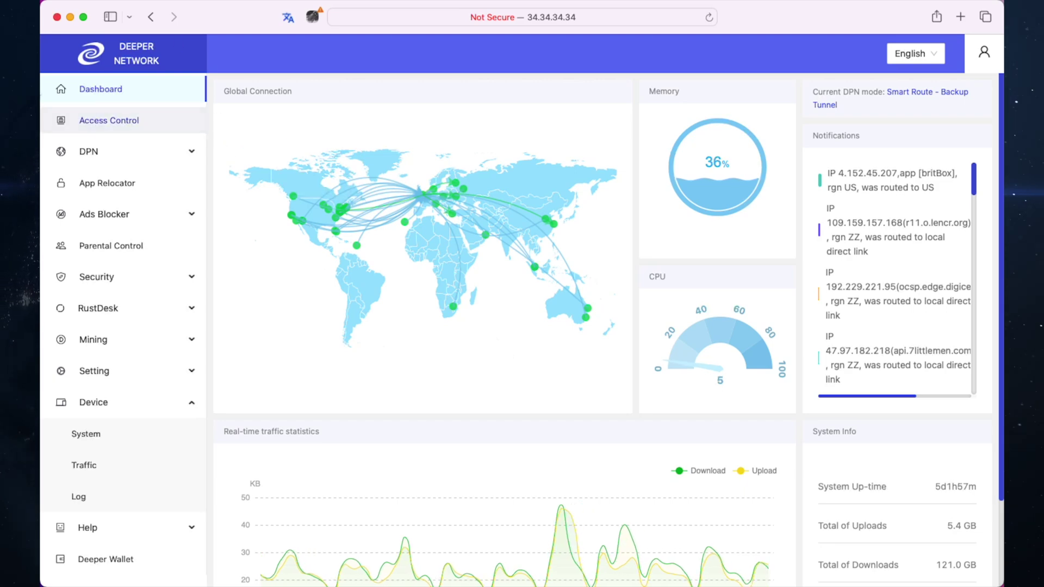
left_click(98, 433)
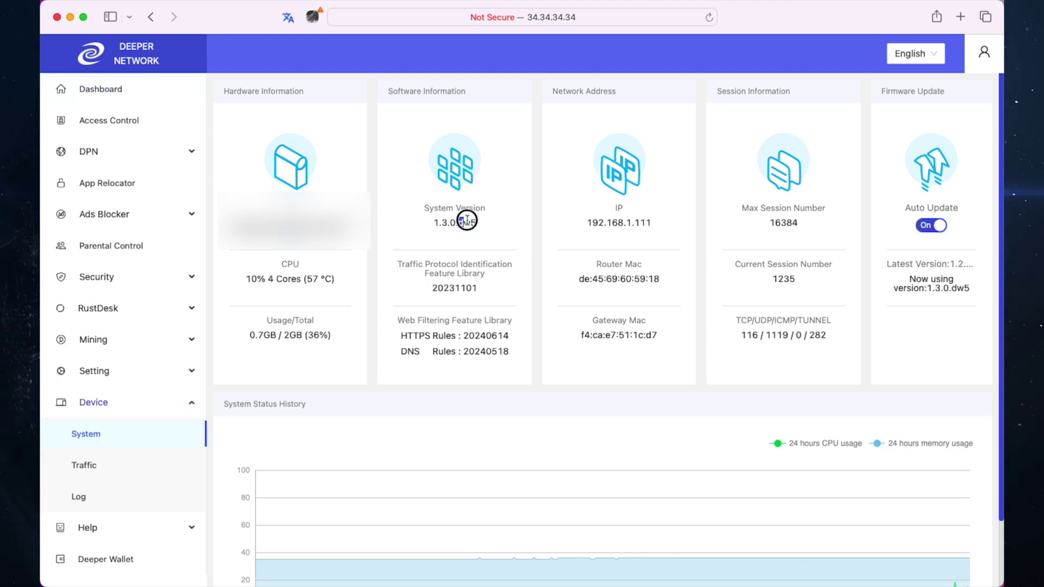
left_click_drag(458, 219, 463, 220)
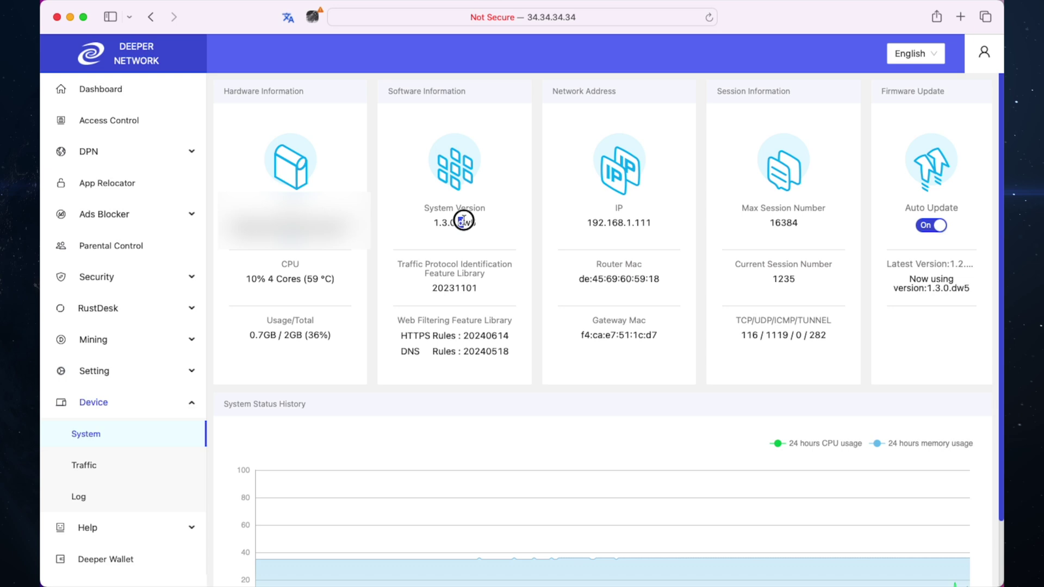
left_click(457, 218)
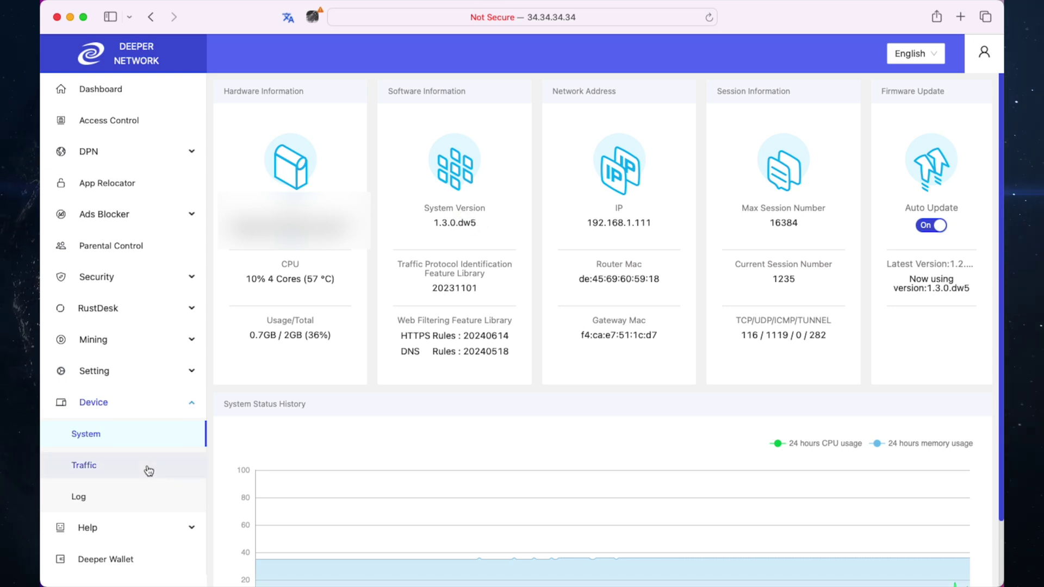
Agree to Deeper's terms and create a new password-protected Deeper Wallet, showing Account1 with 0.000 ETH
left_click(124, 561)
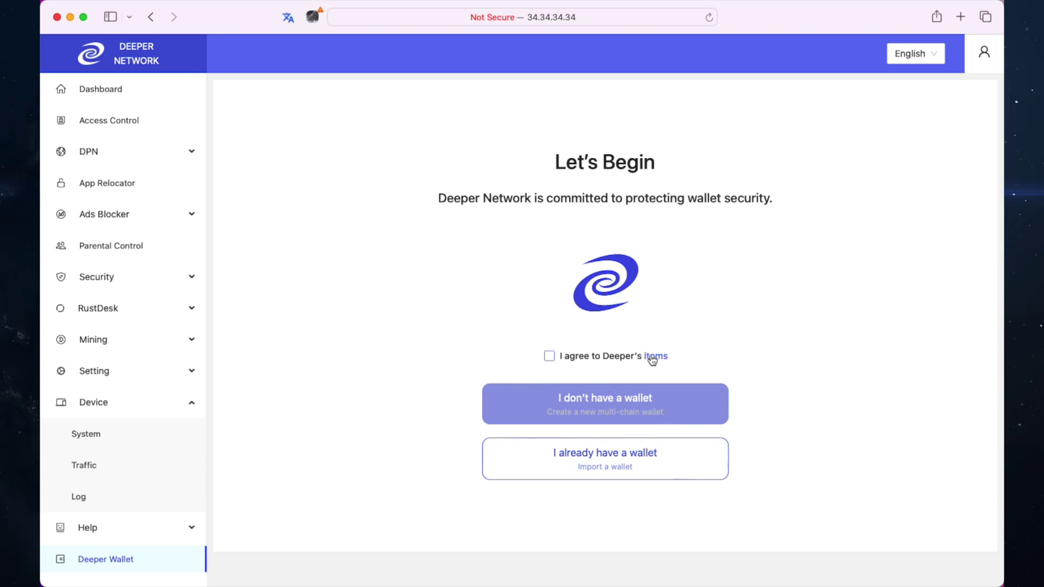
left_click(548, 357)
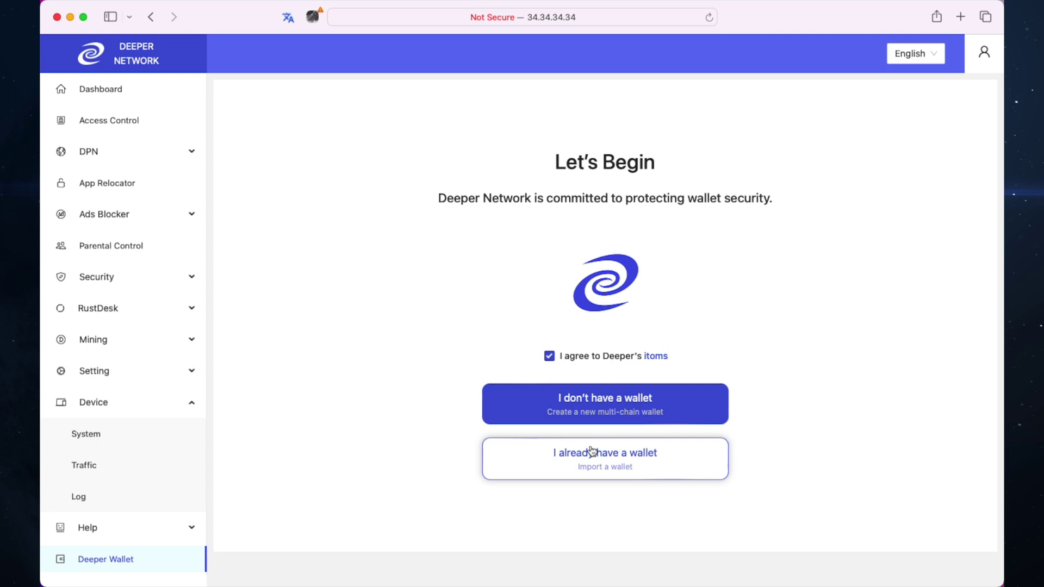
left_click(580, 408)
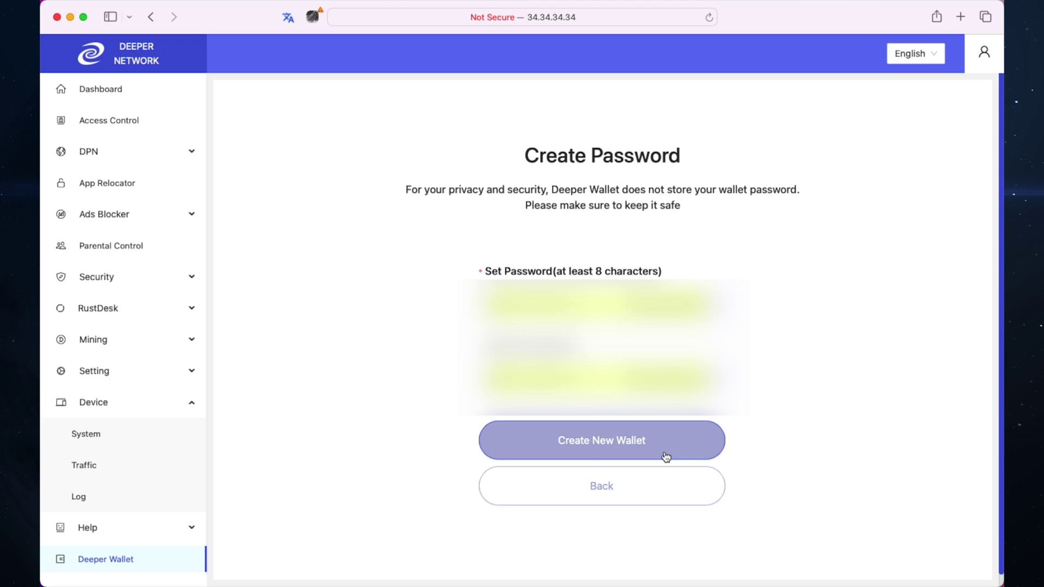
left_click(570, 429)
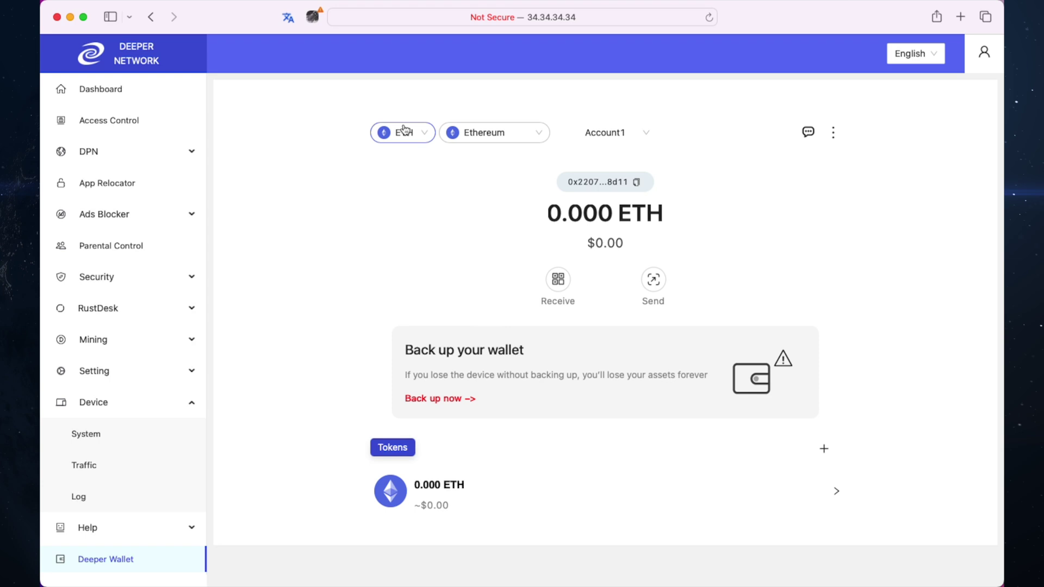
left_click(487, 139)
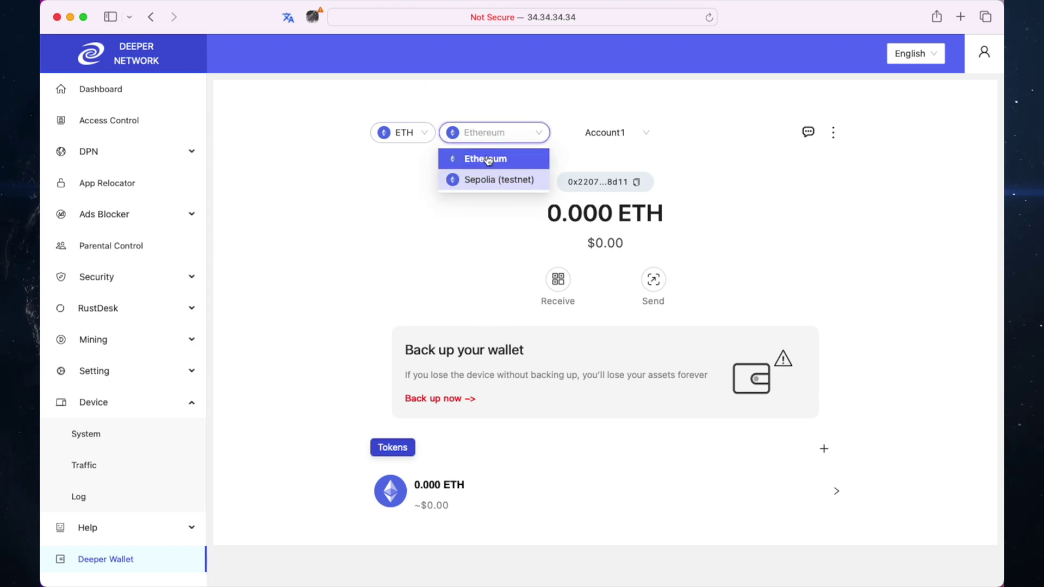
left_click(482, 247)
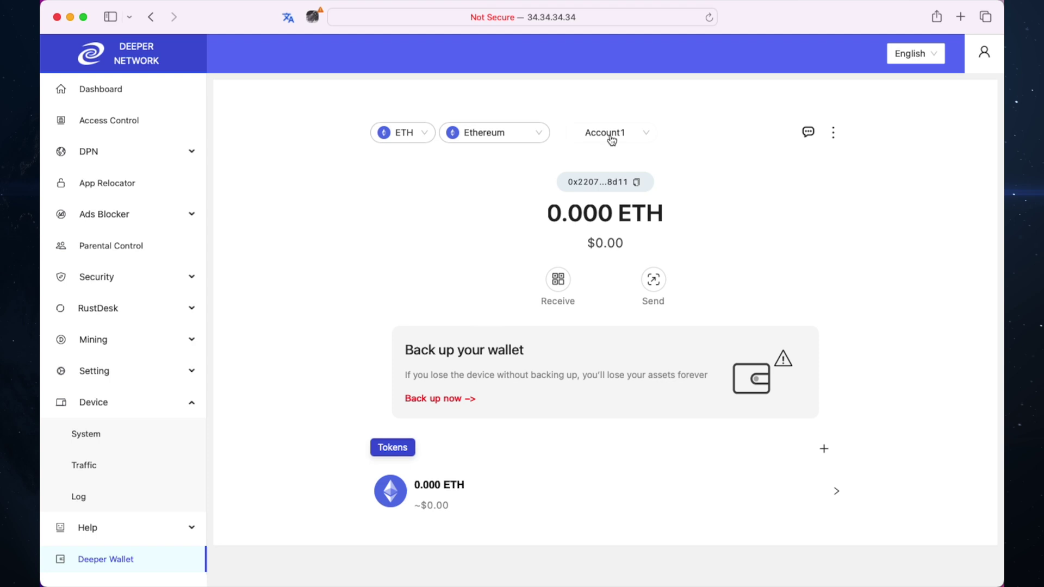
left_click(612, 139)
left_click(764, 210)
left_click(832, 135)
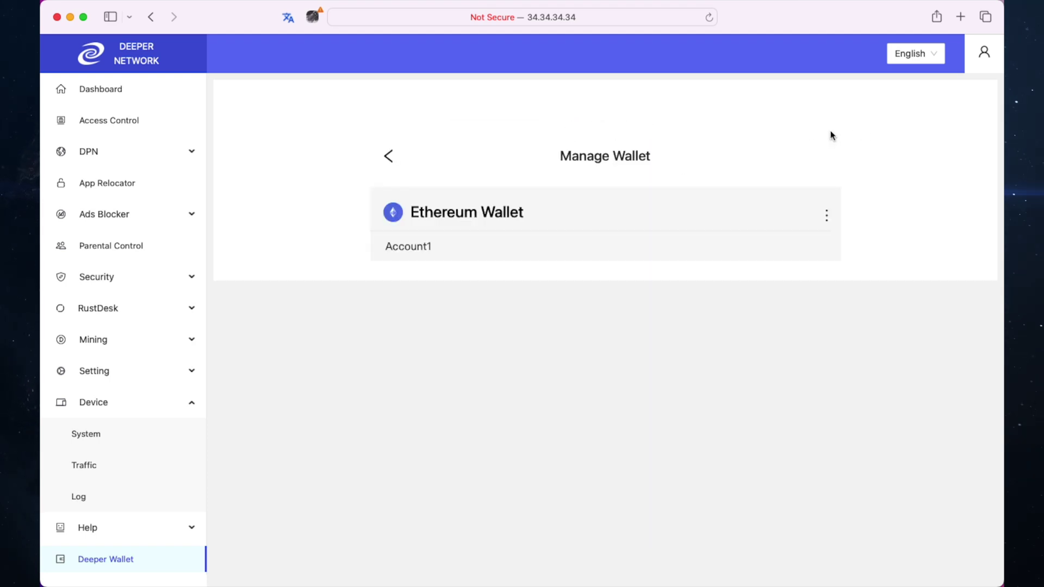
left_click(829, 219)
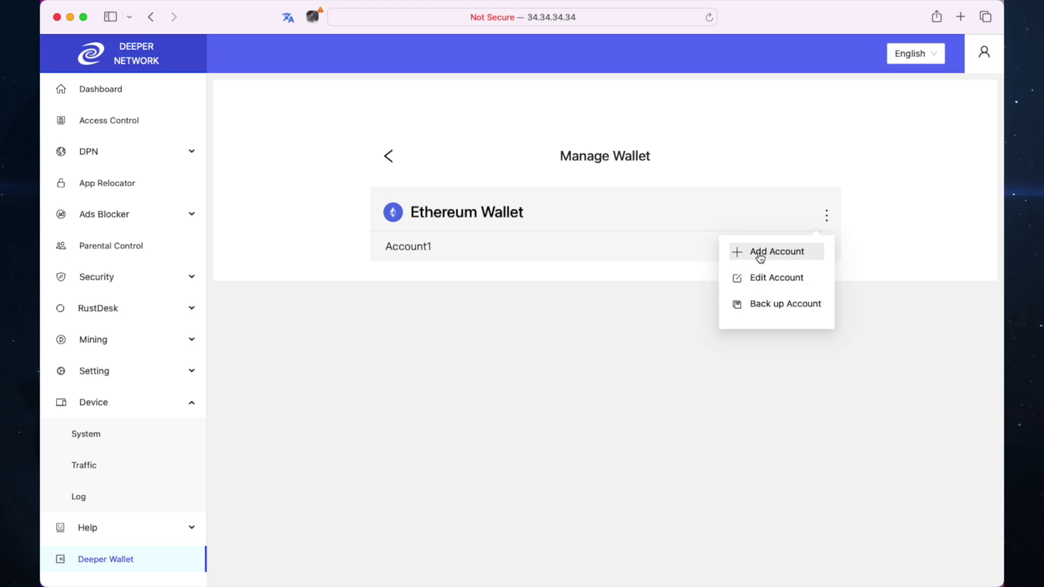
left_click(496, 287)
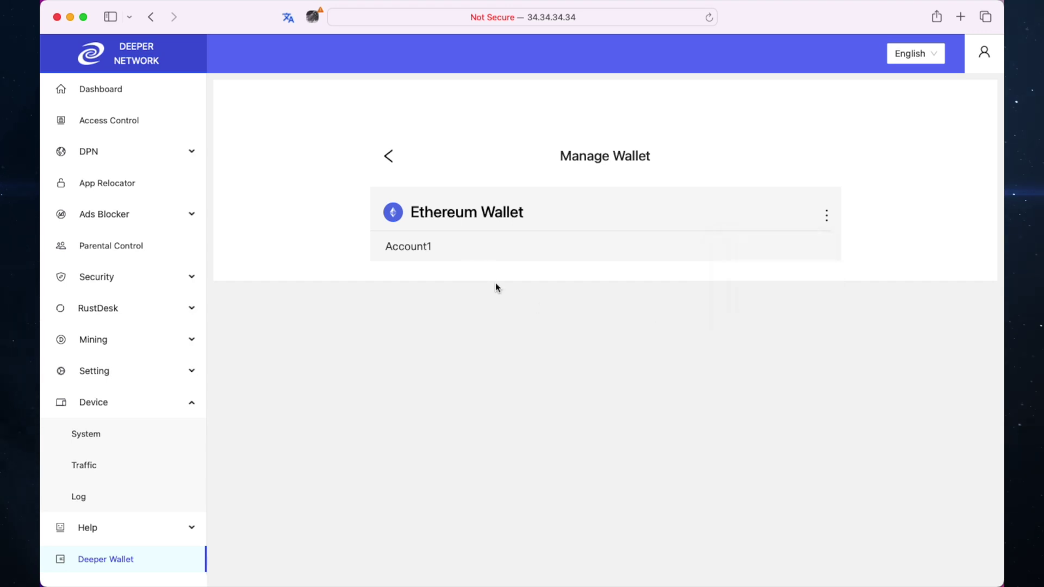
left_click(506, 247)
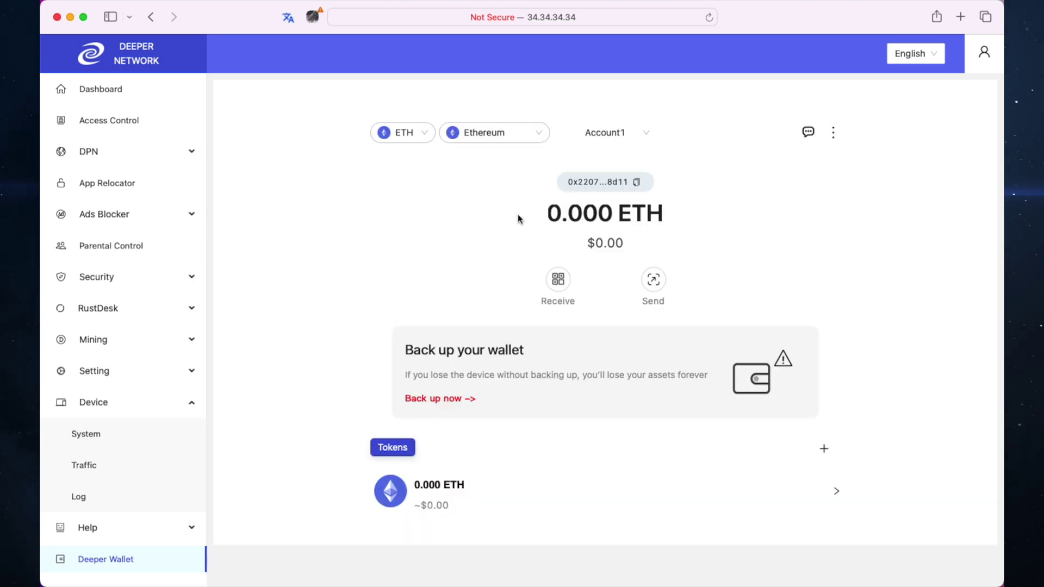
left_click(808, 133)
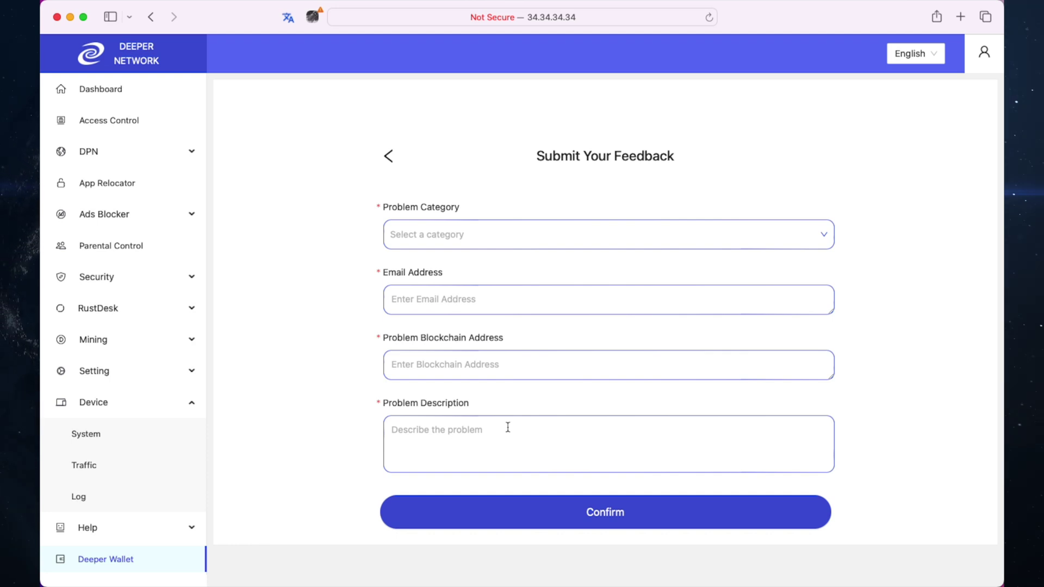
left_click(389, 156)
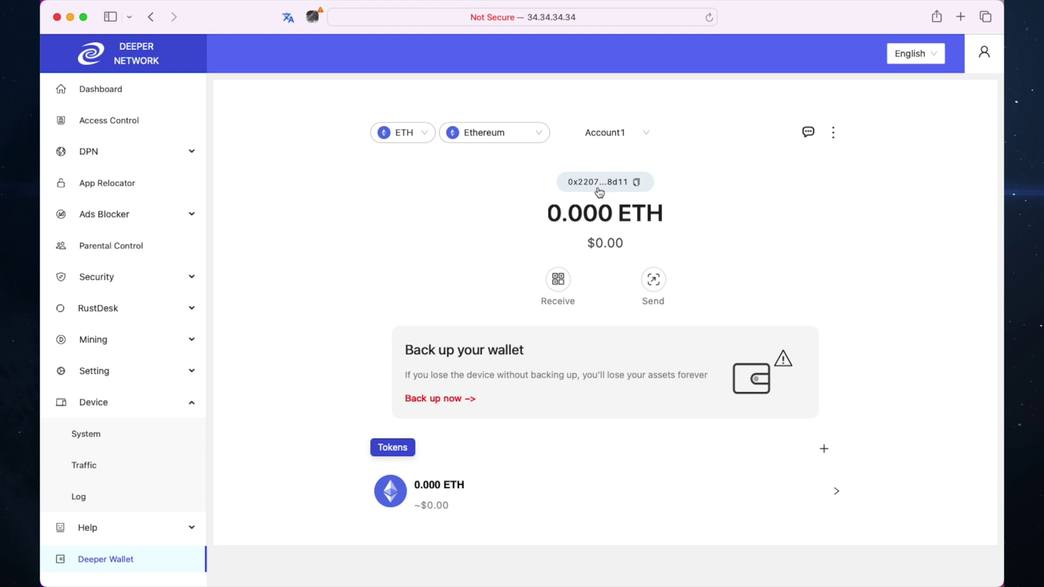
Copy the Ethereum address 0x2207…8d11 to the clipboard and view the Receive page
left_click(635, 184)
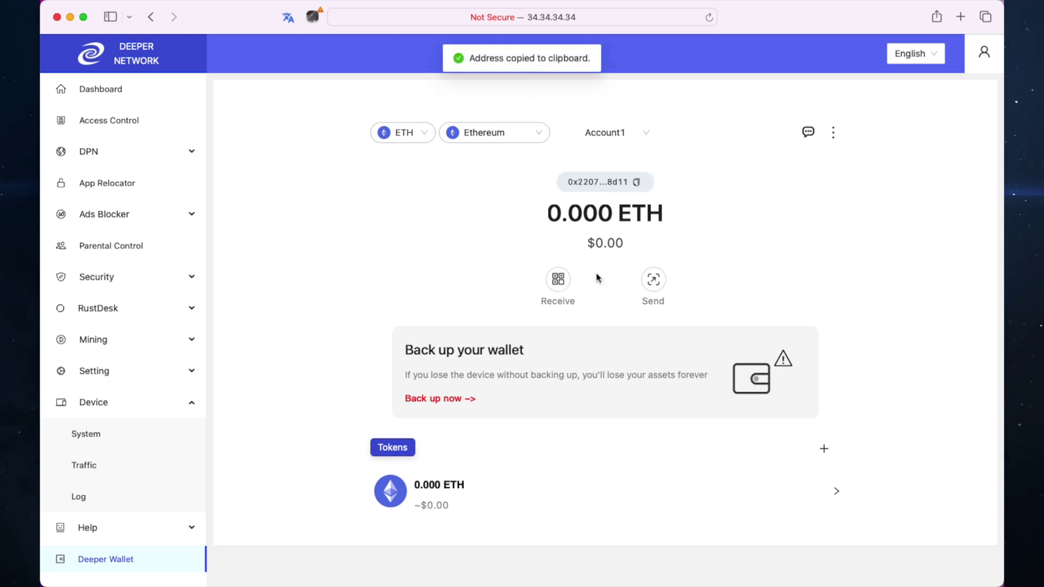
left_click(558, 279)
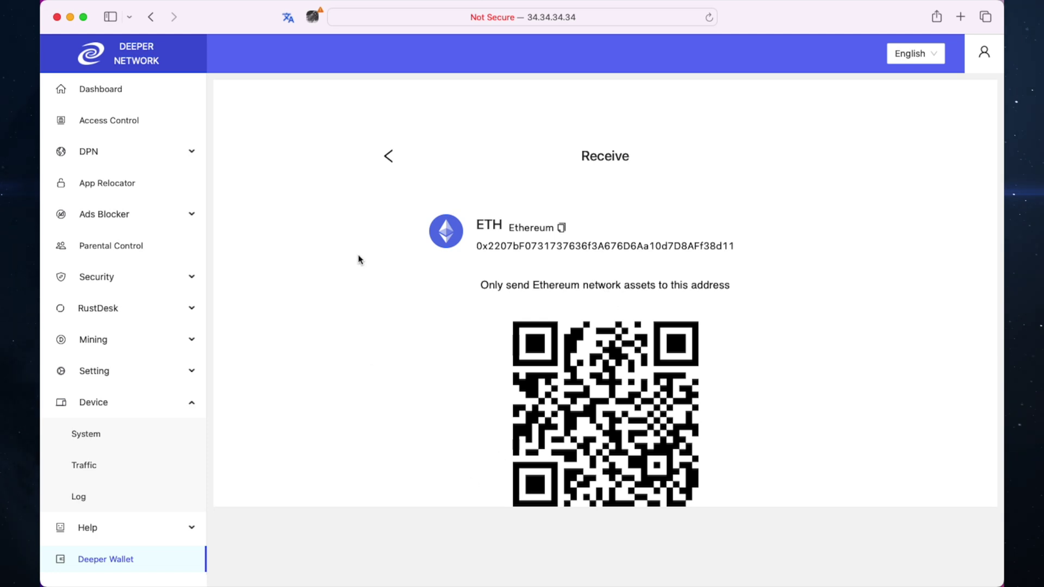
left_click(380, 155)
Look over the Send page's recipient address field, then return to the wallet overview
left_click(654, 289)
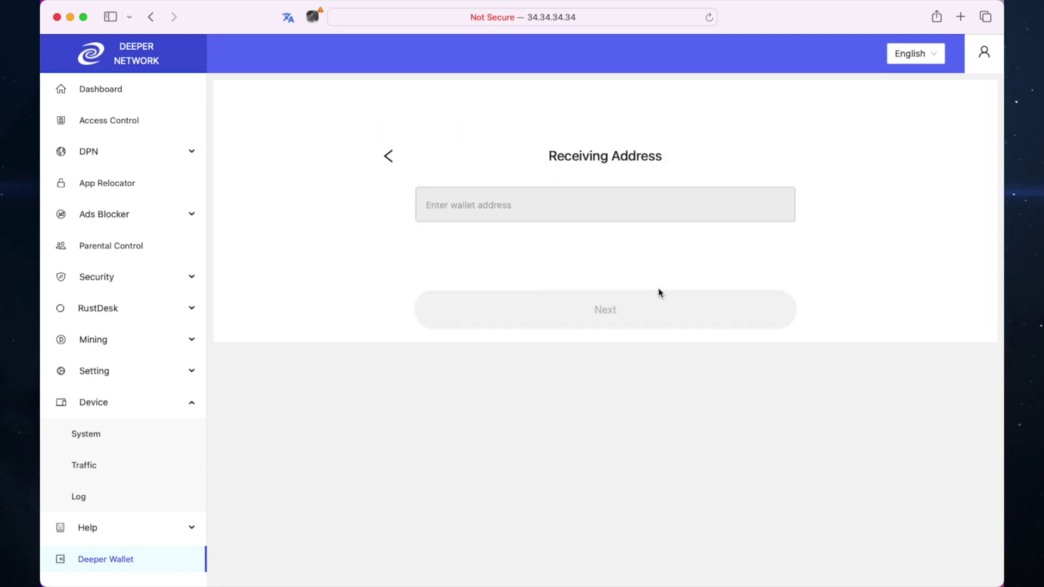
left_click(587, 204)
left_click(390, 157)
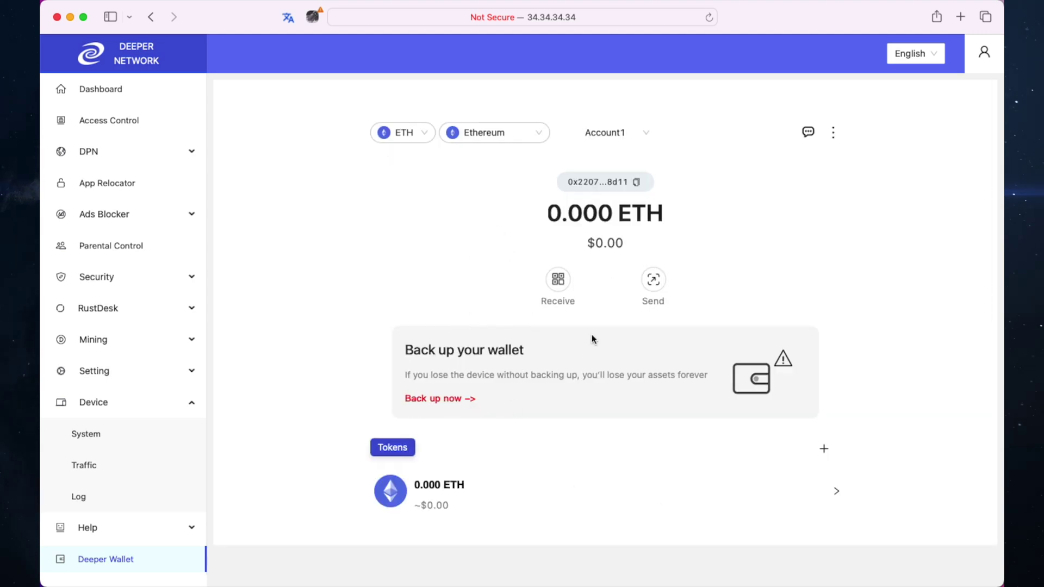
Check the ETH token details, then switch the wallet to the SOL chain
left_click(837, 494)
left_click(387, 133)
left_click(425, 134)
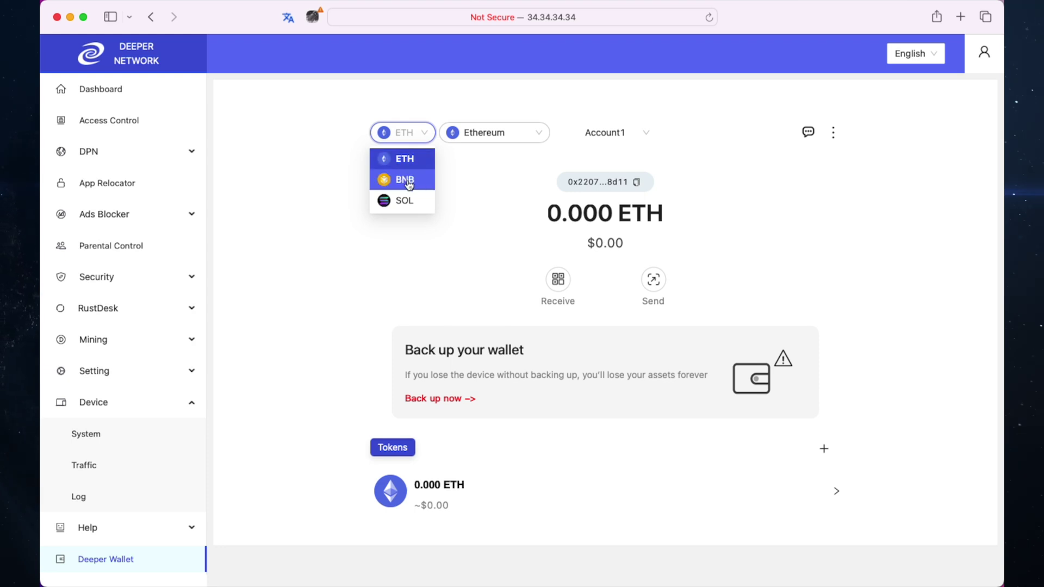
left_click(408, 200)
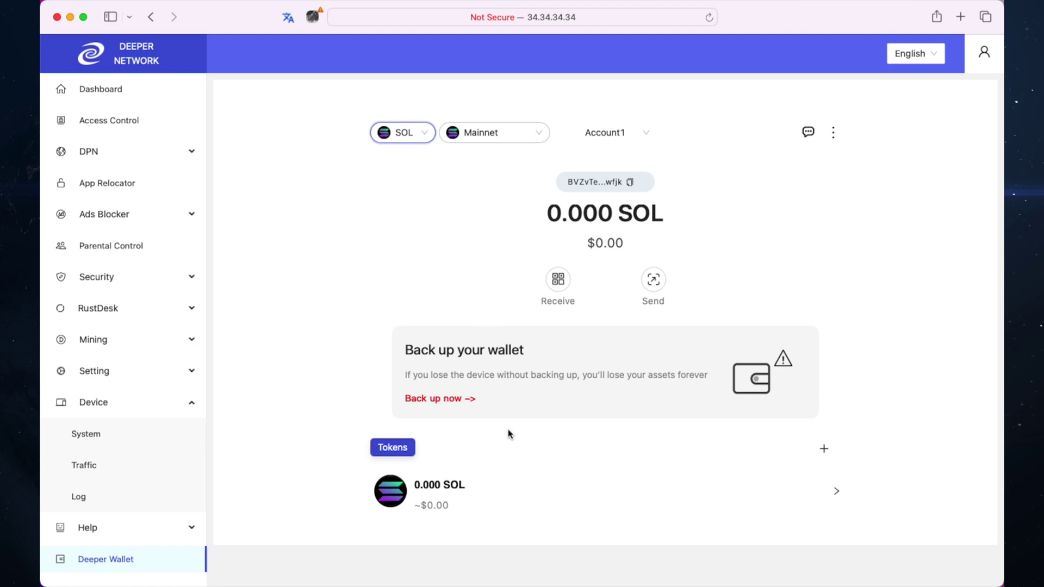
View the SOL token details, try the BNB and ETH chains, then settle on SOL Mainnet
left_click(836, 493)
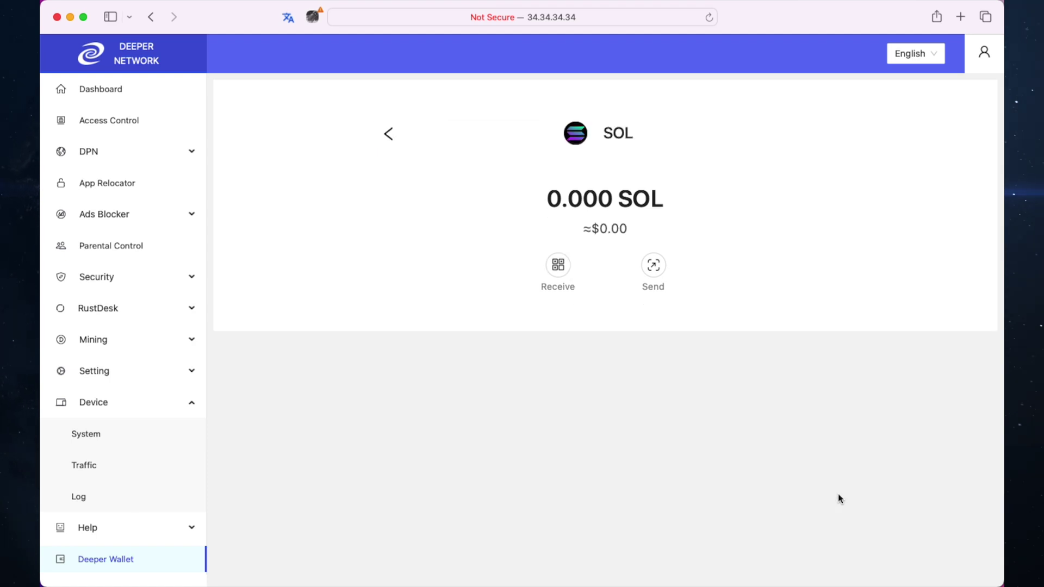
left_click(388, 134)
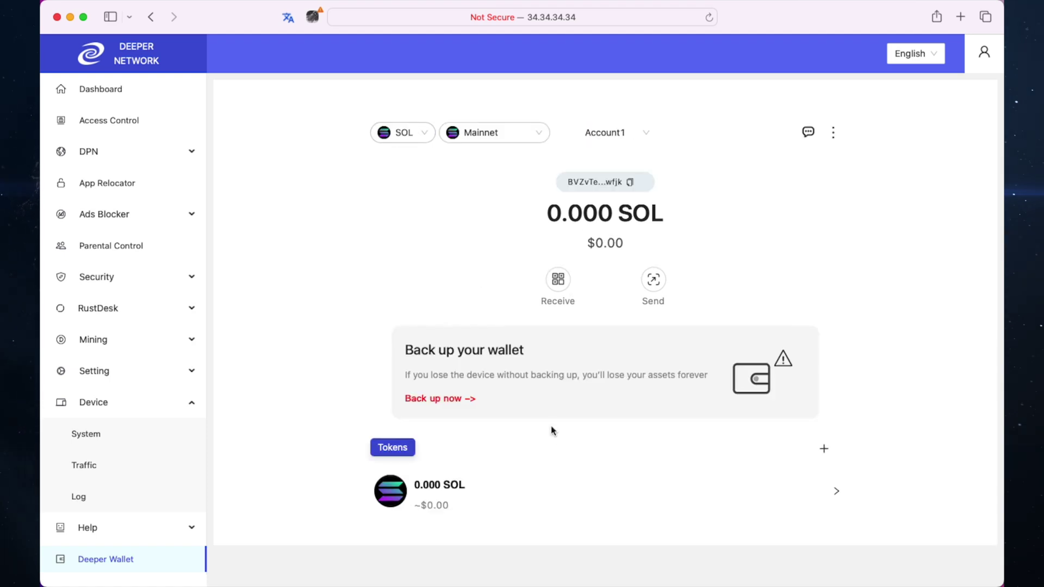
left_click(435, 138)
left_click(415, 177)
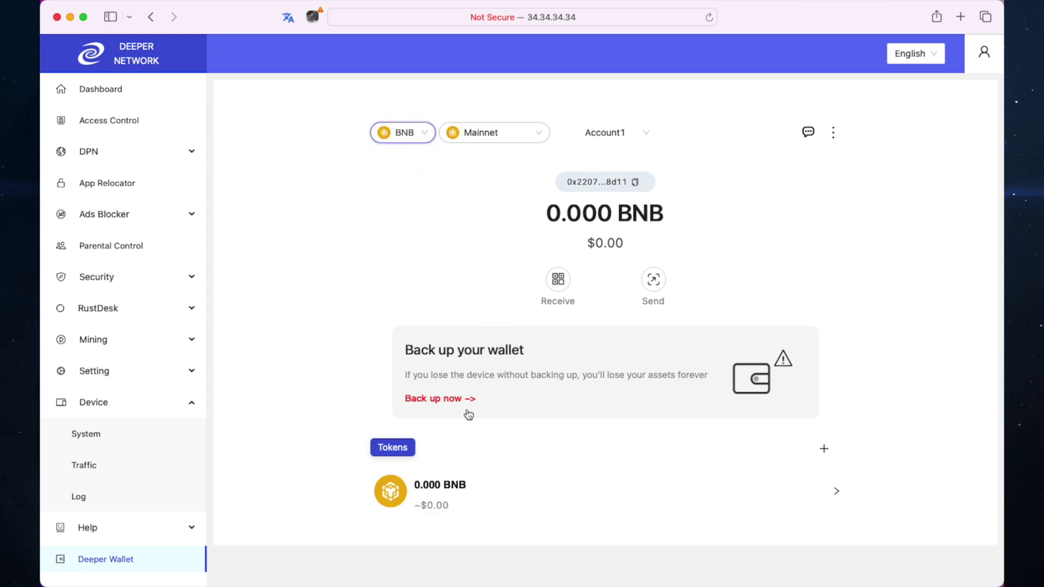
left_click(403, 133)
left_click(400, 159)
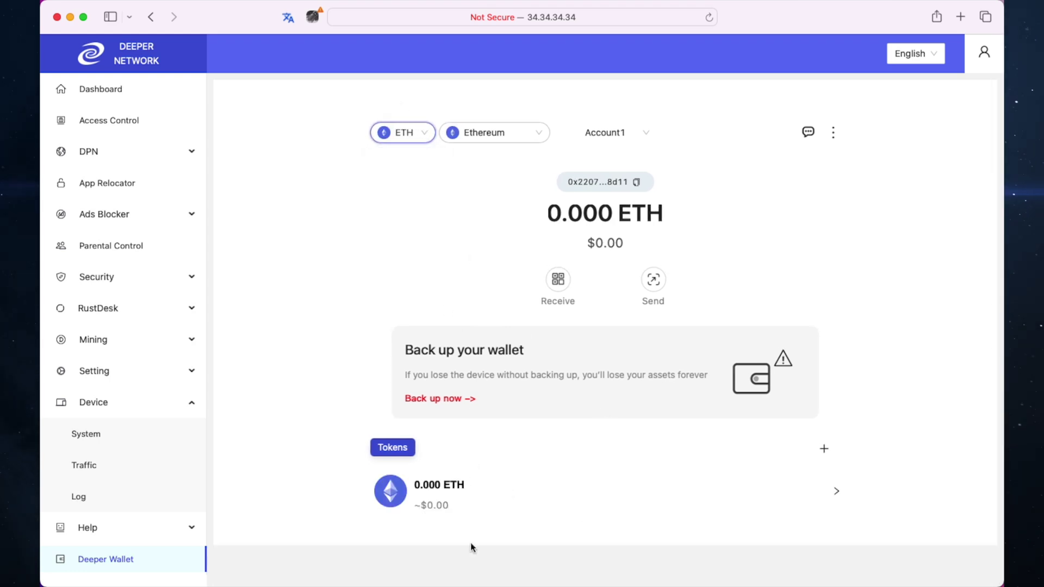
left_click(425, 132)
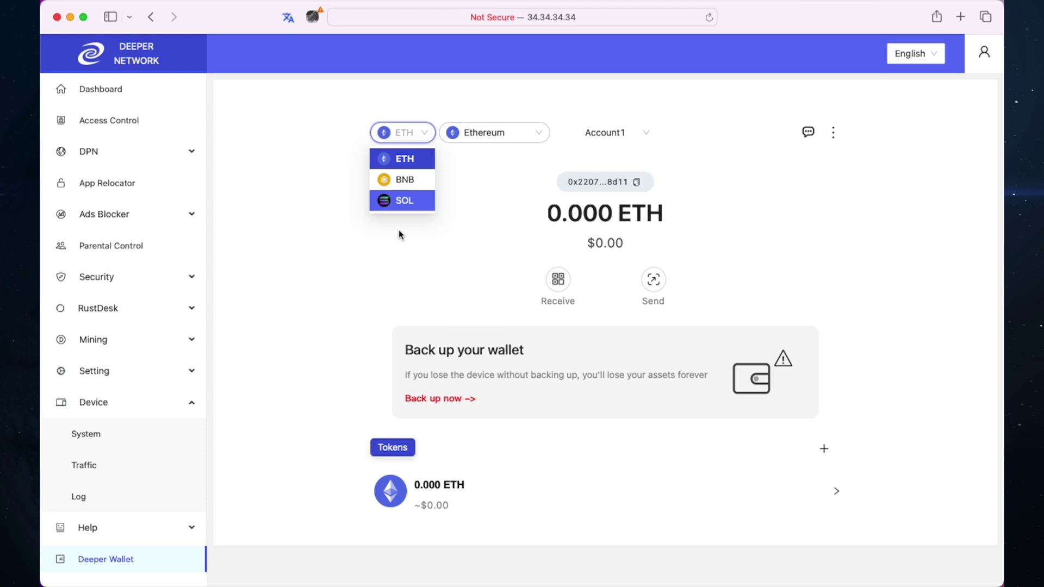
left_click(405, 202)
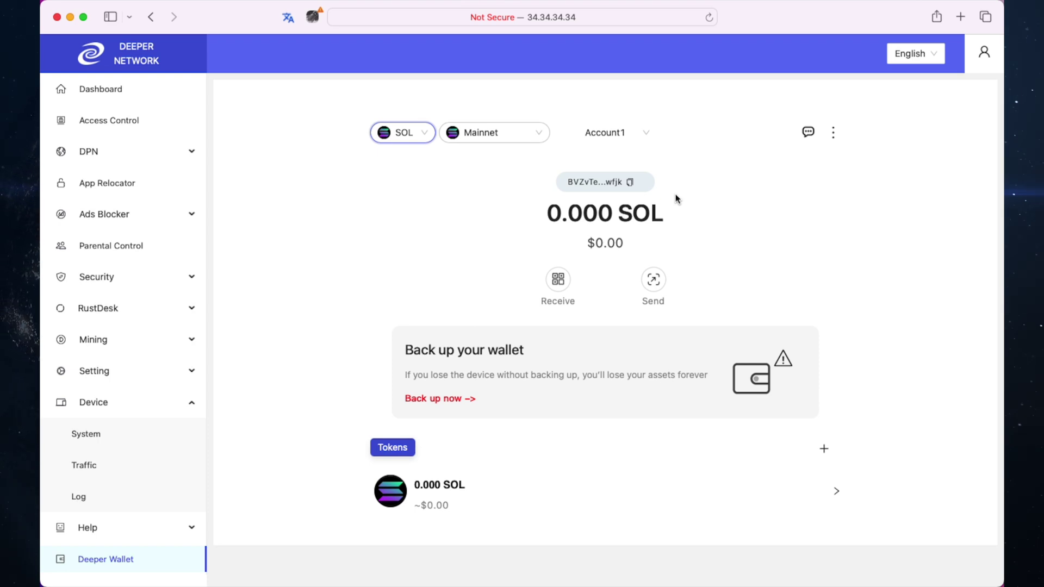
Display the Solana receiving address and QR code, then return to await the 0.280 SOL deposit
left_click(558, 280)
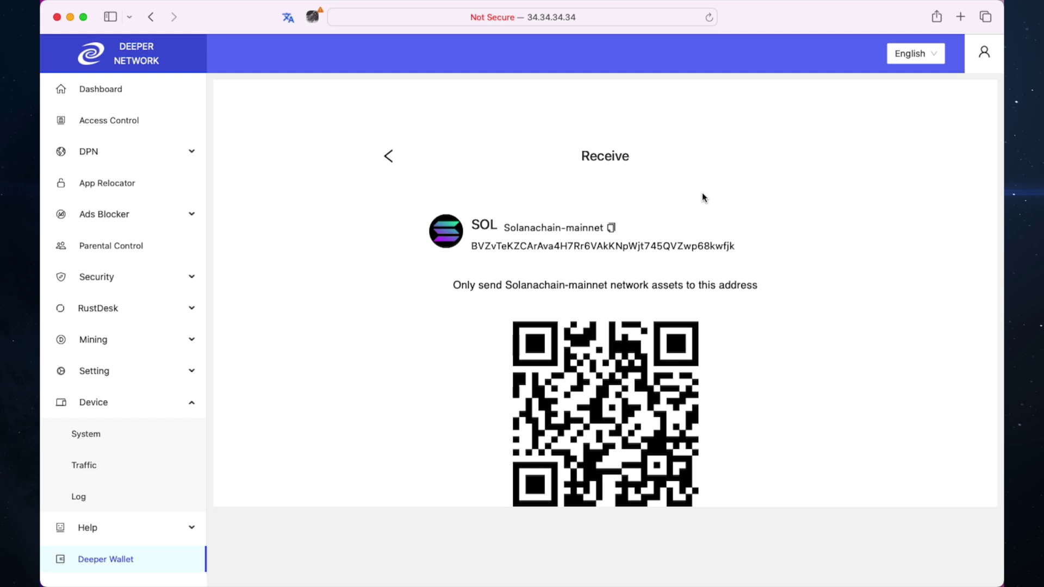
left_click(386, 158)
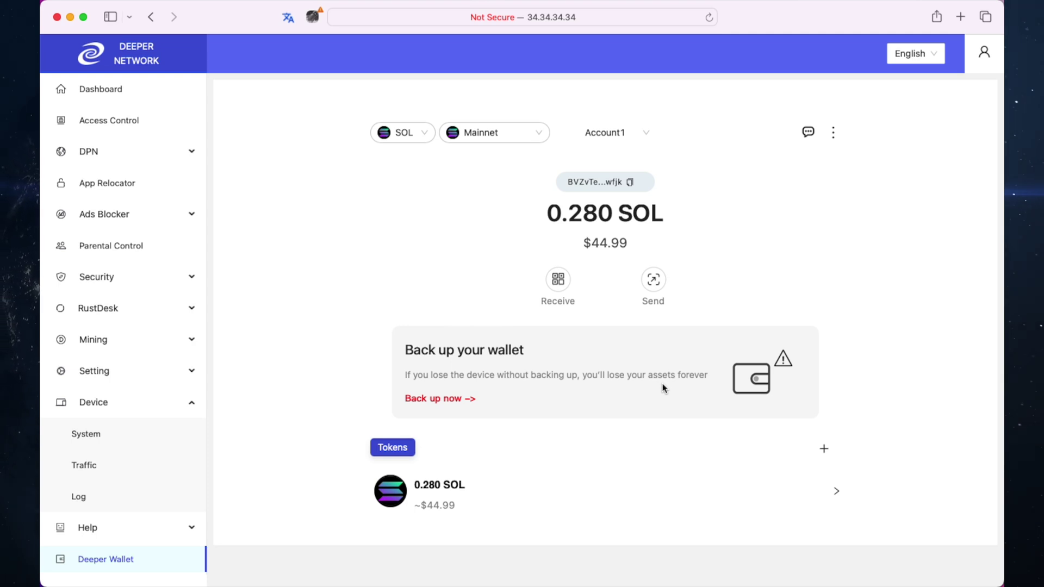
Add DPR to the SOL token list by pasting its contract address as a customized token
left_click(825, 451)
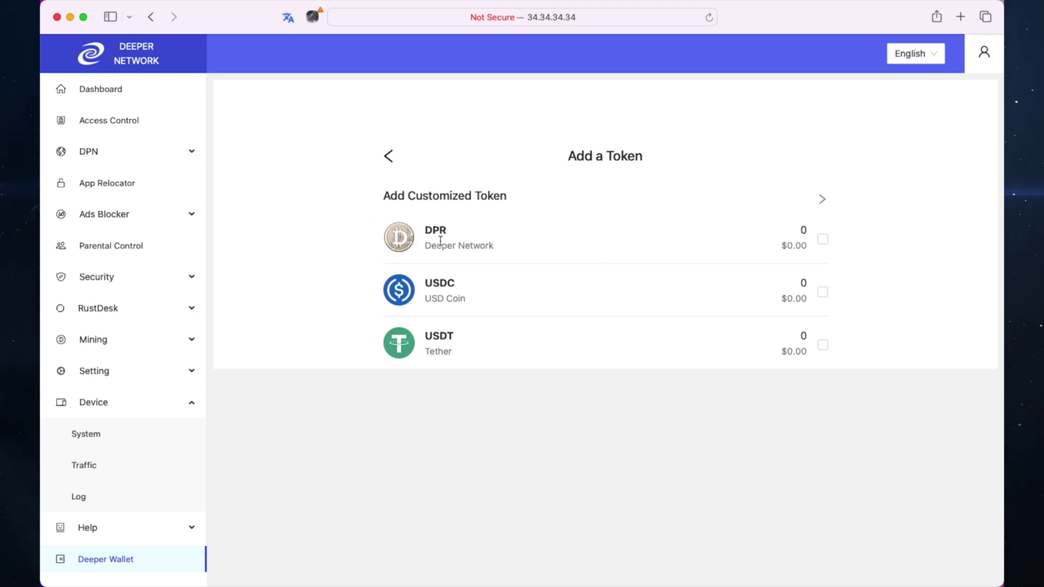
left_click(821, 240)
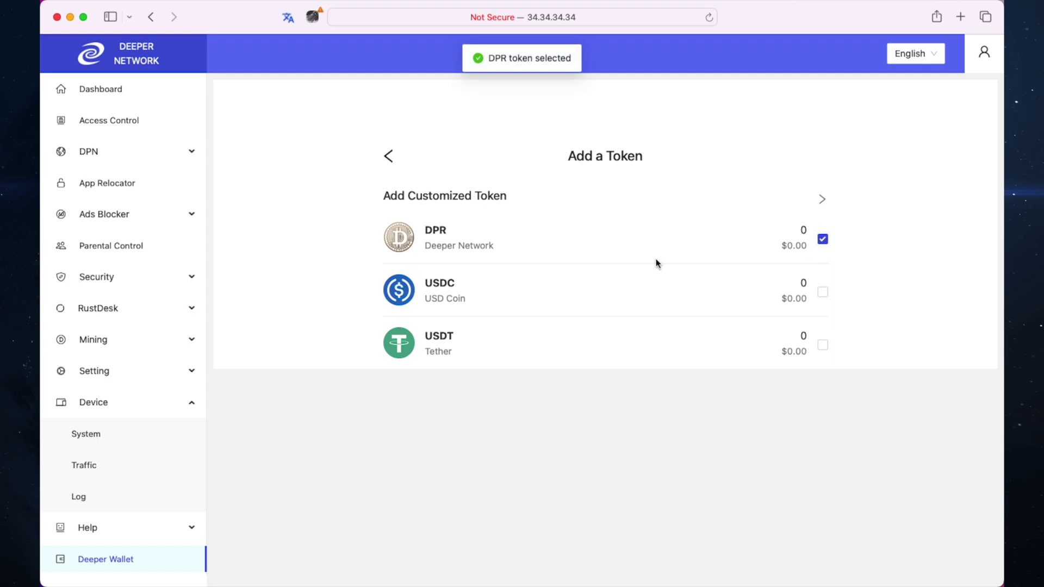
left_click(822, 200)
right_click(497, 235)
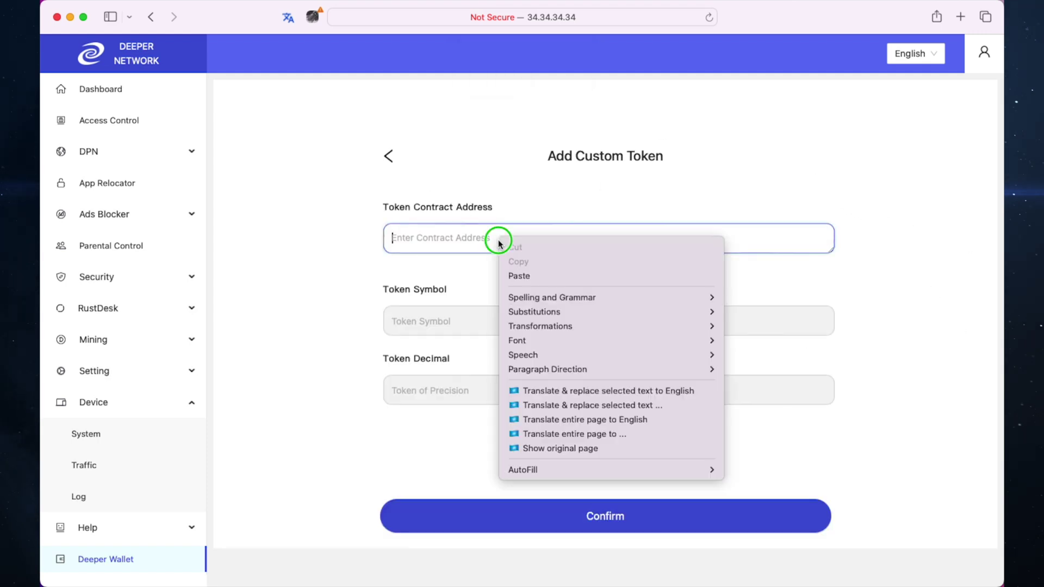
left_click(528, 272)
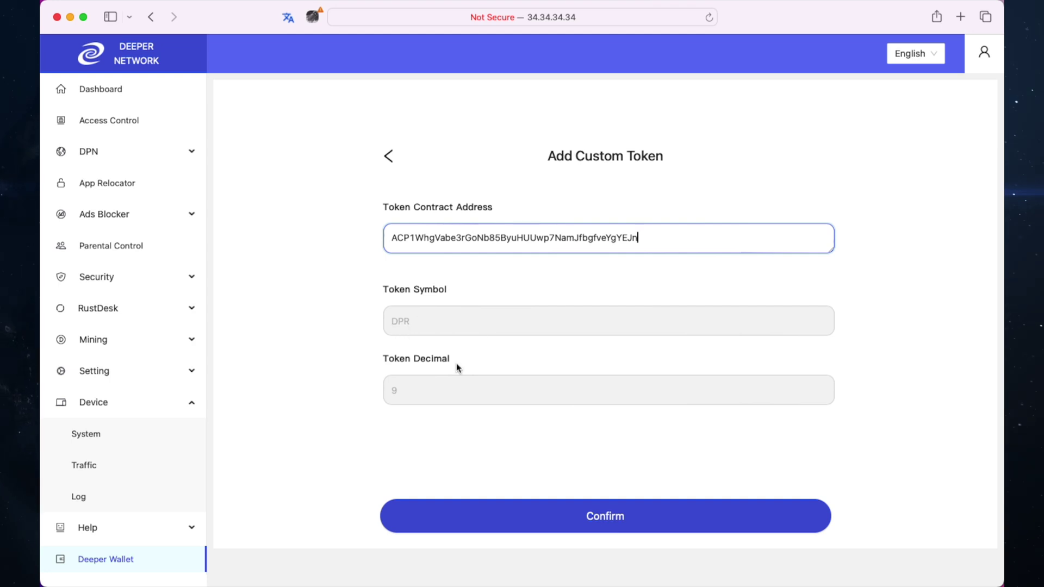
left_click(647, 514)
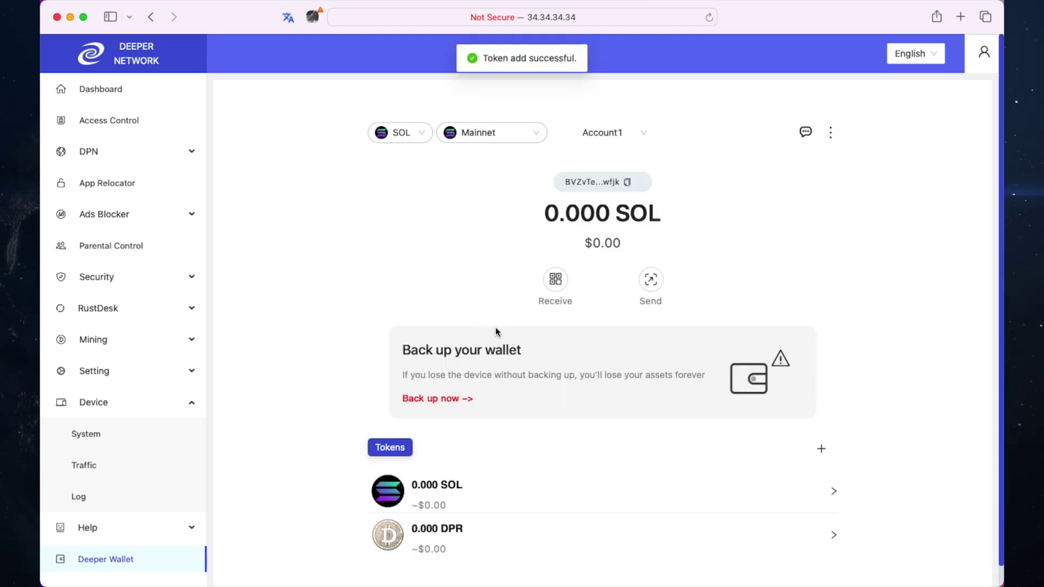
Open the DPR token's page and show its Solanachain-mainnet receive address with QR code
scroll(477, 244, "down", 1)
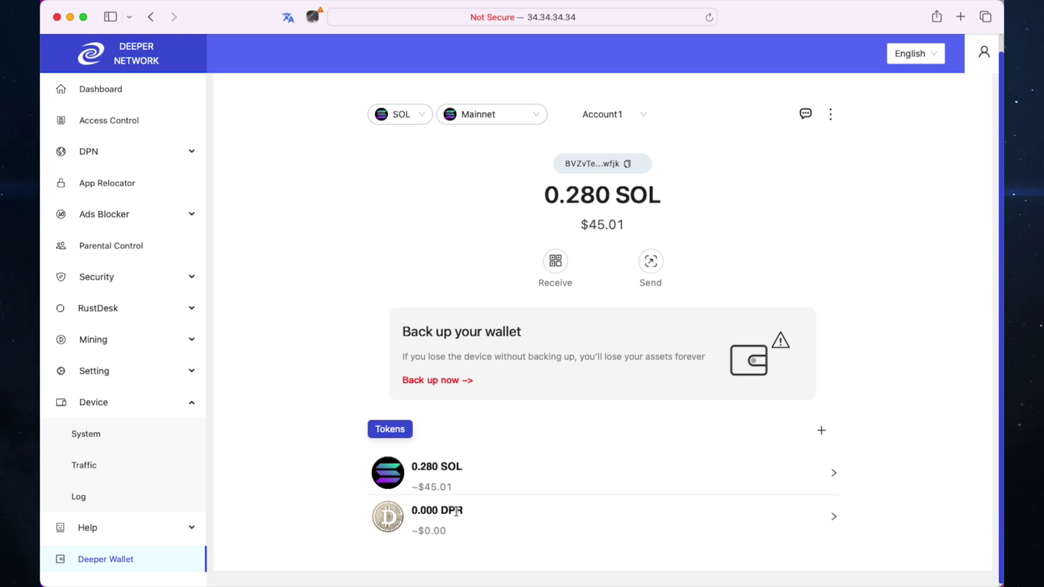
left_click(835, 518)
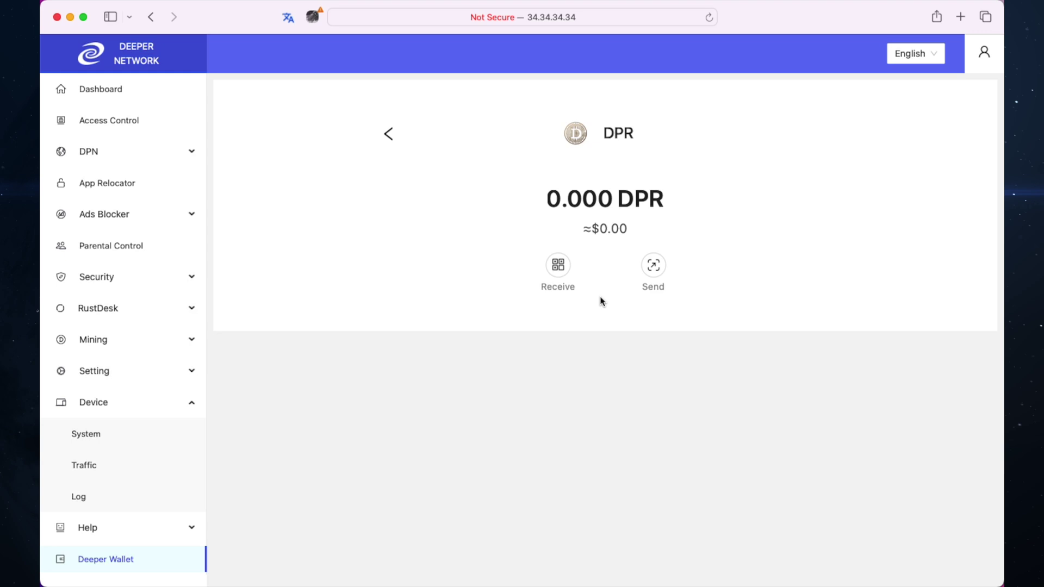
left_click(562, 265)
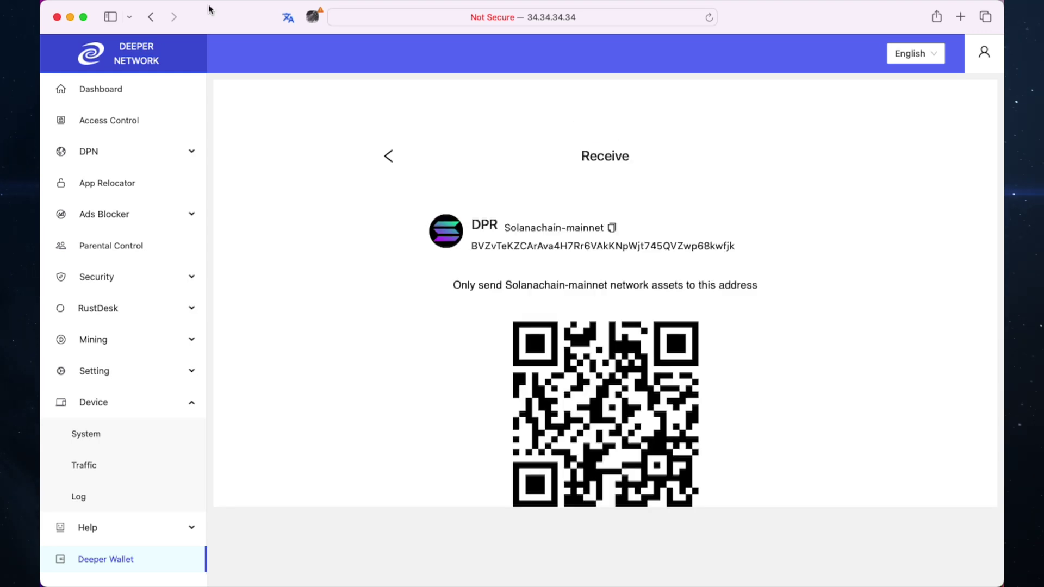
Leave the DPR receive page and wait until 352500.000 DPR appears beside 0.280 SOL
left_click(387, 157)
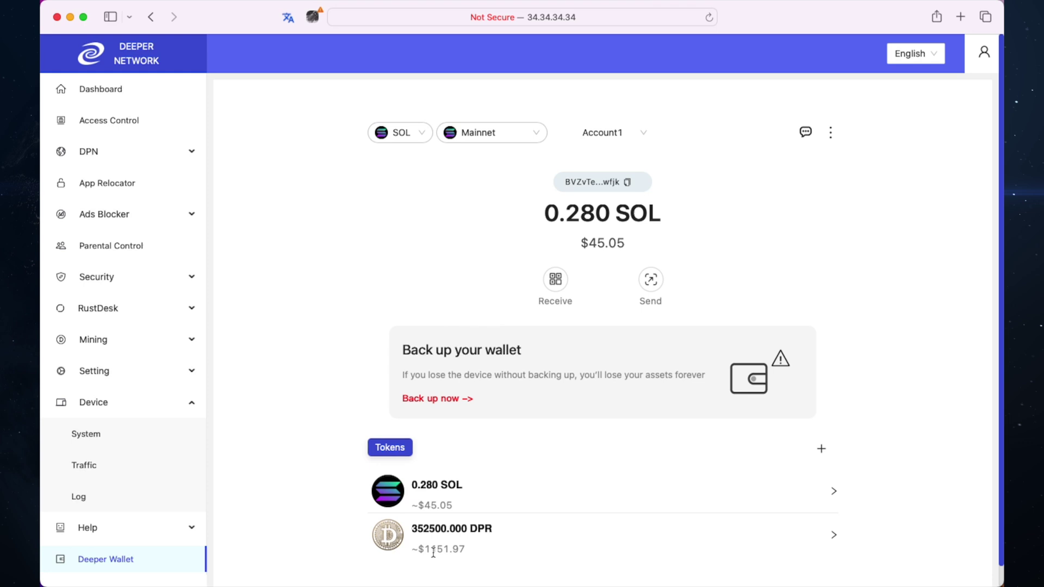
left_click_drag(426, 551, 448, 553)
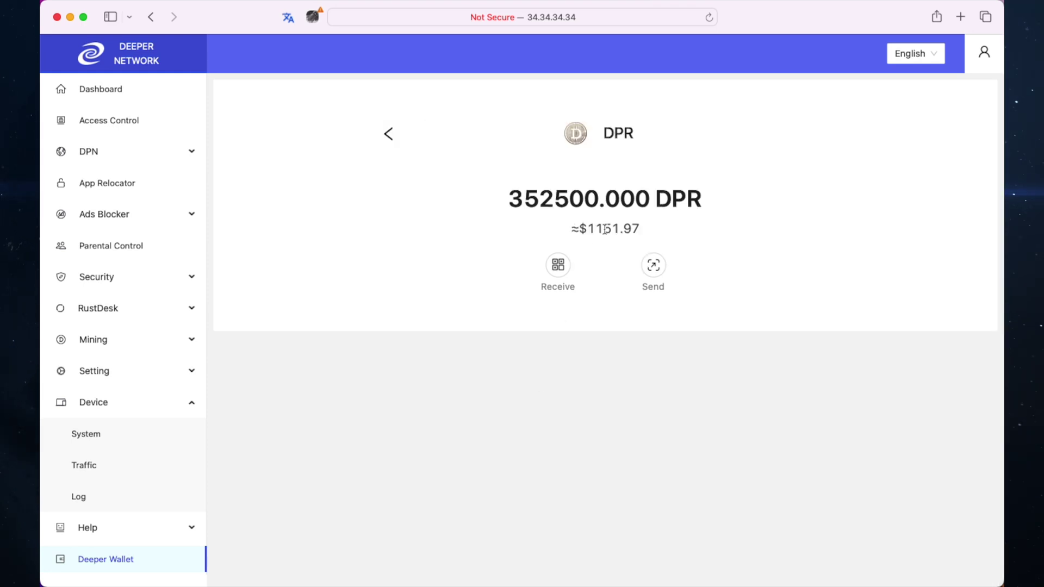
left_click(387, 134)
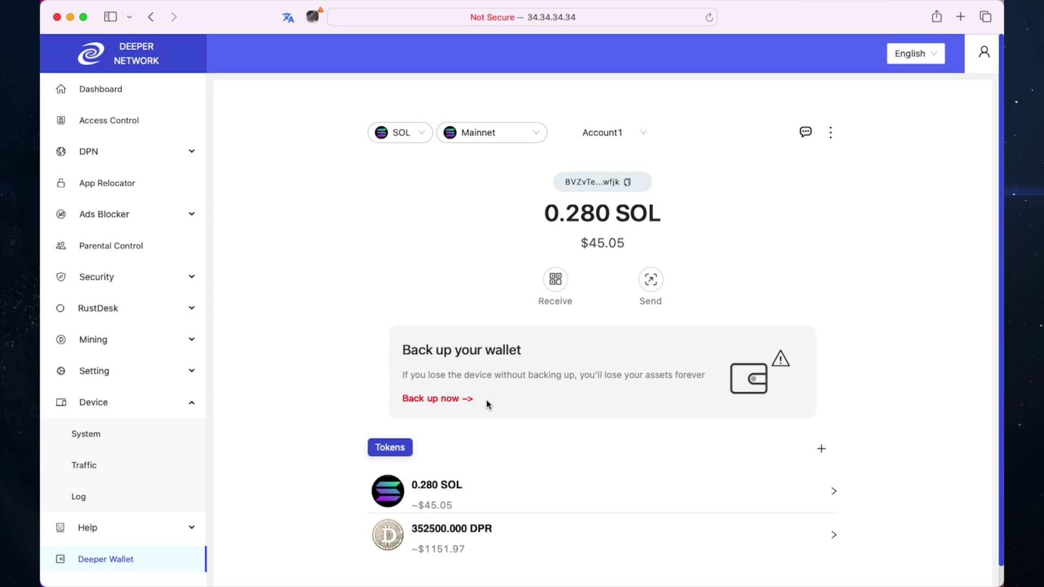
Begin the wallet backup and continue to the 'Things to remember' seed phrase reminders
left_click(435, 399)
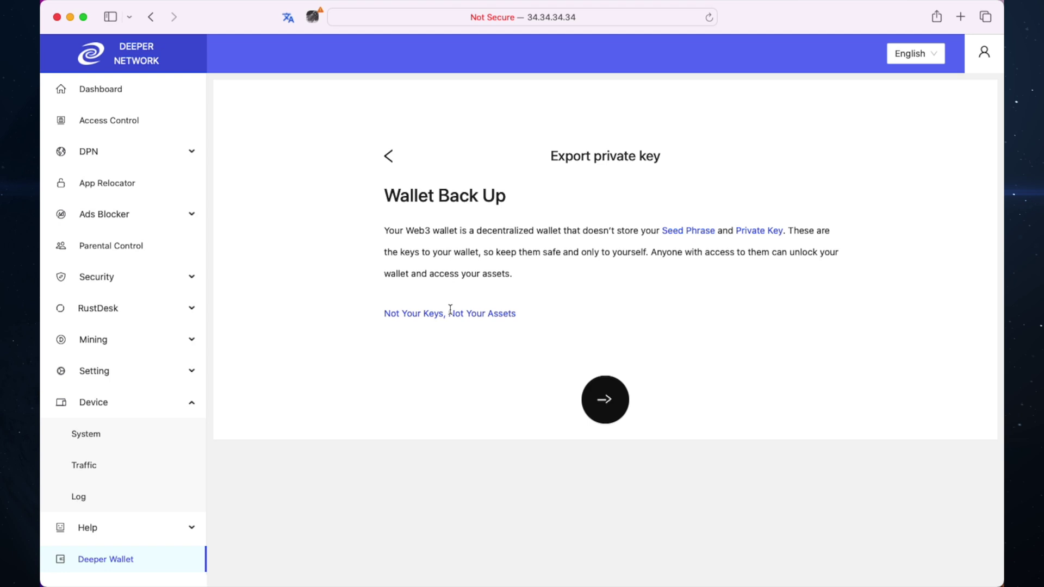
left_click(606, 405)
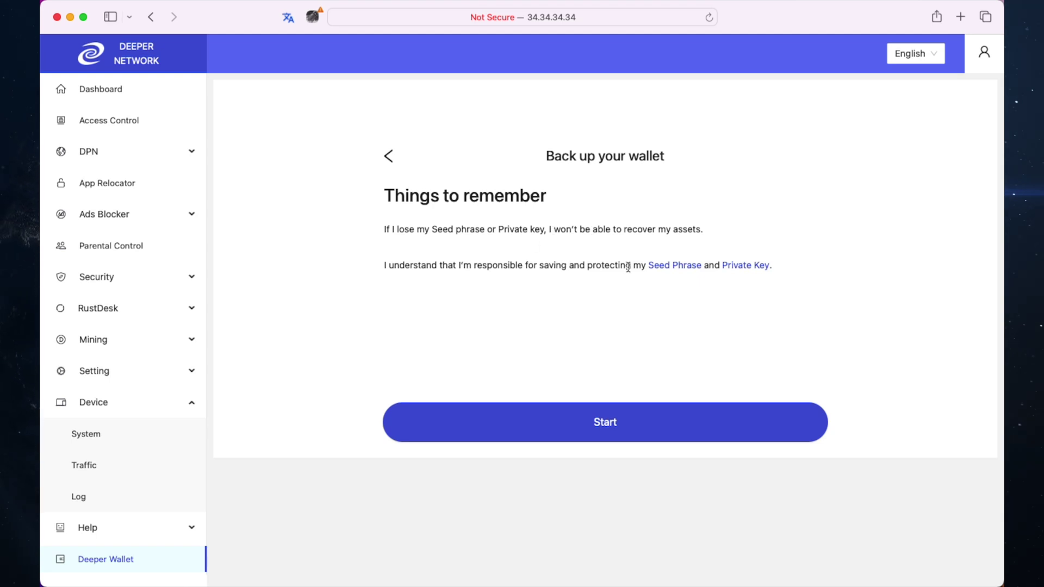
Unlock the backup by entering and confirming the saved wallet password
left_click(619, 421)
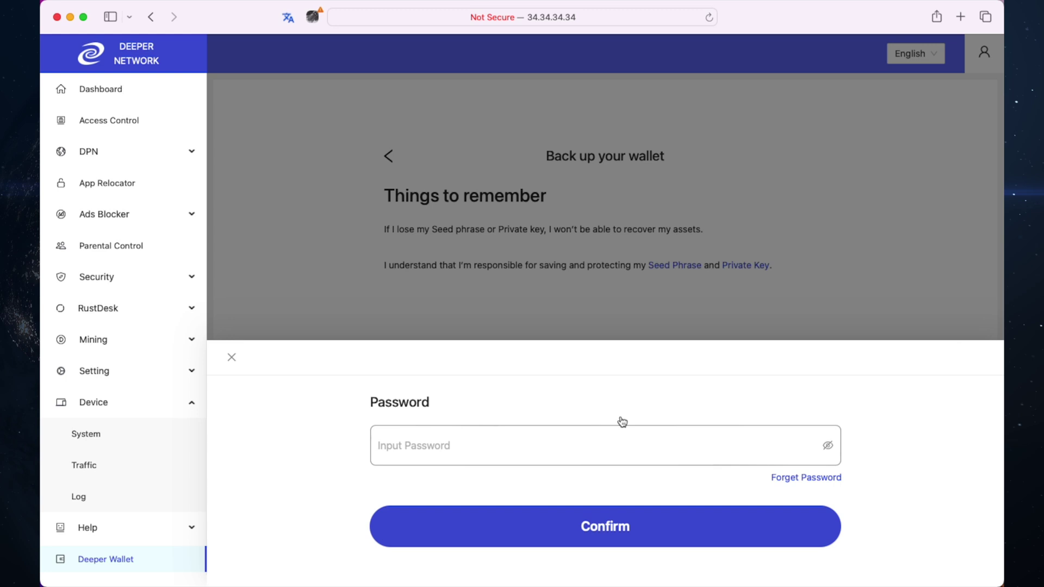
left_click(576, 444)
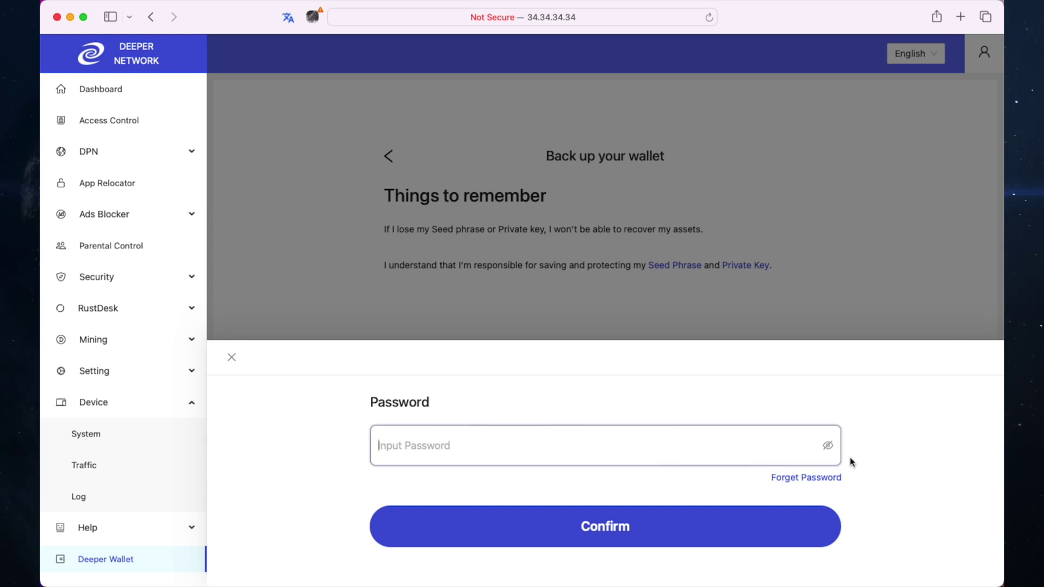
left_click(478, 479)
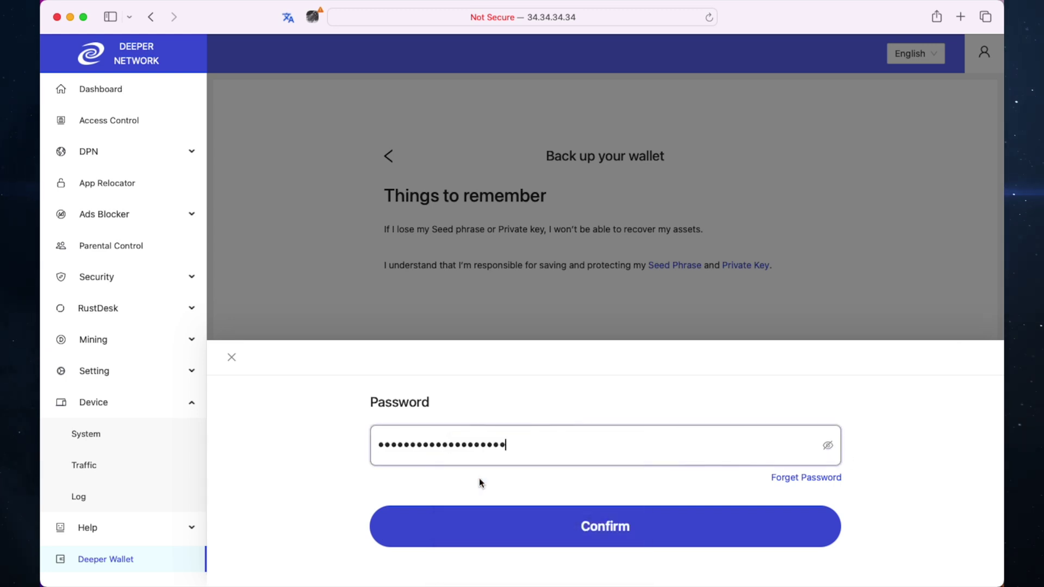
left_click(540, 518)
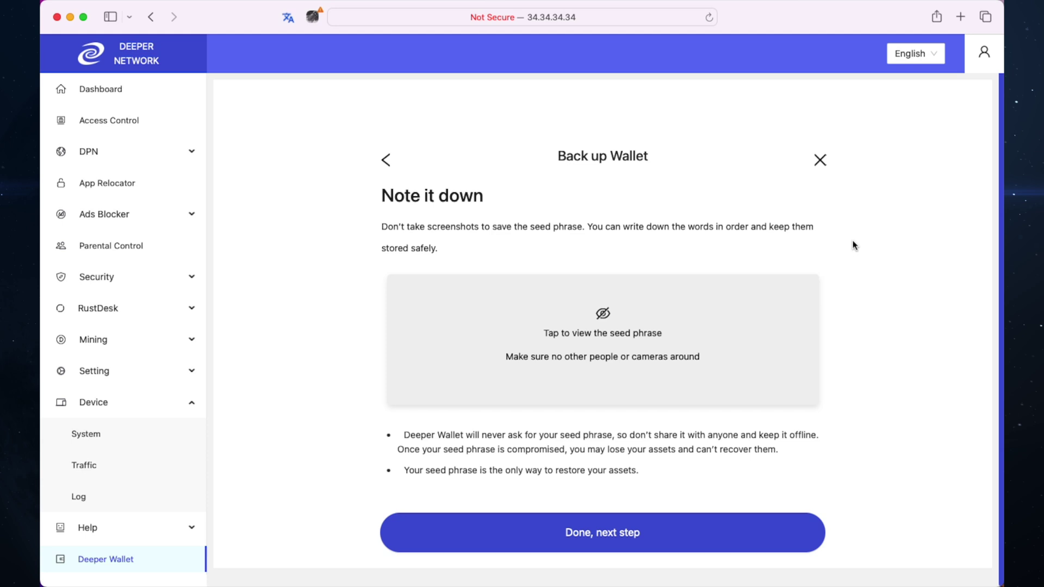
Reveal the seed phrase and save a screenshot of it with Cmd+Shift+4
left_click(797, 405)
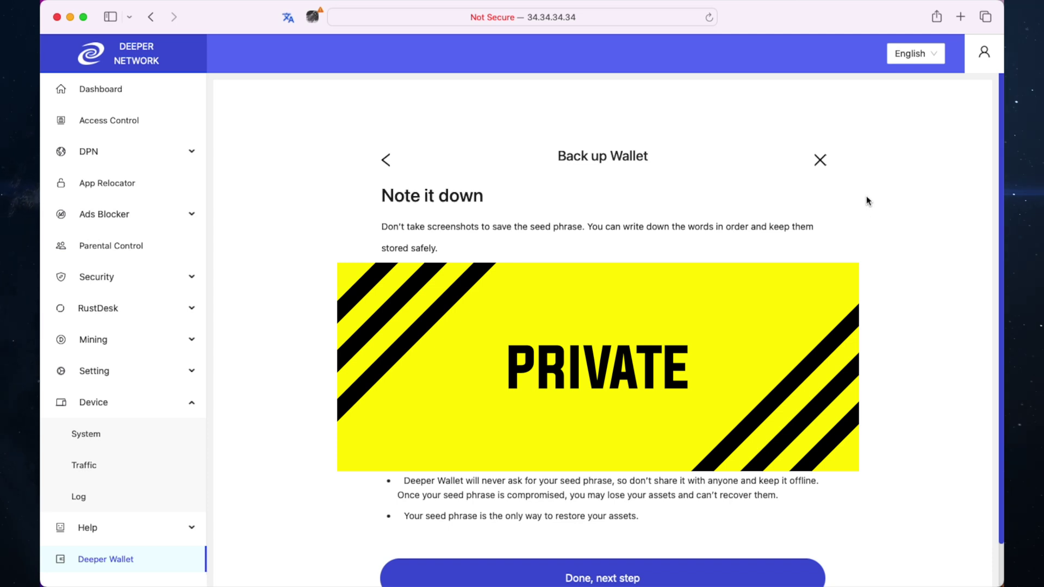
key("super+shift+4")
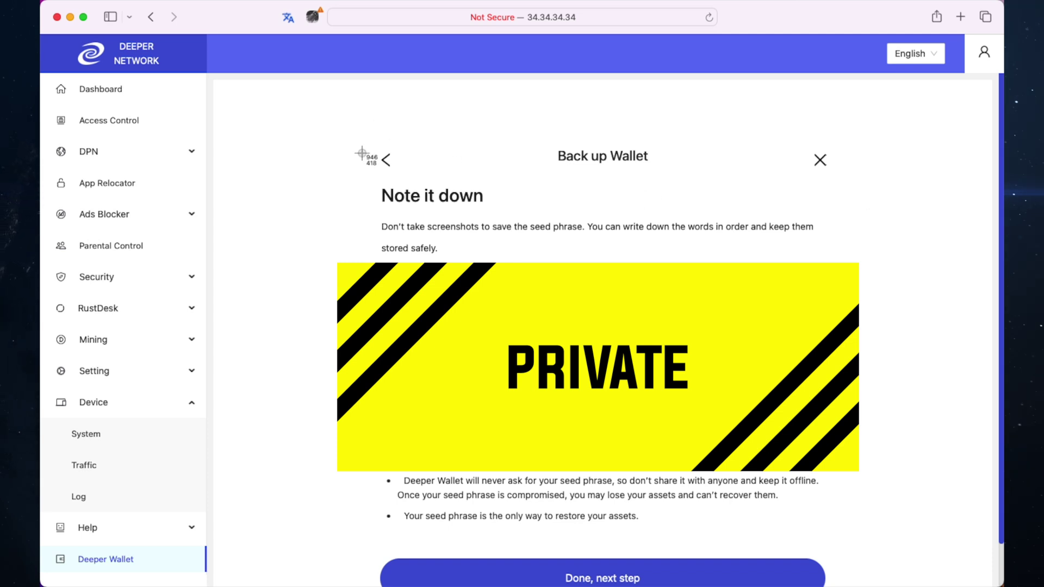
left_click_drag(359, 127, 918, 556)
Select the requested seed words in order, finishing with 0.280 SOL and 352500.000 DPR shown
left_click(566, 564)
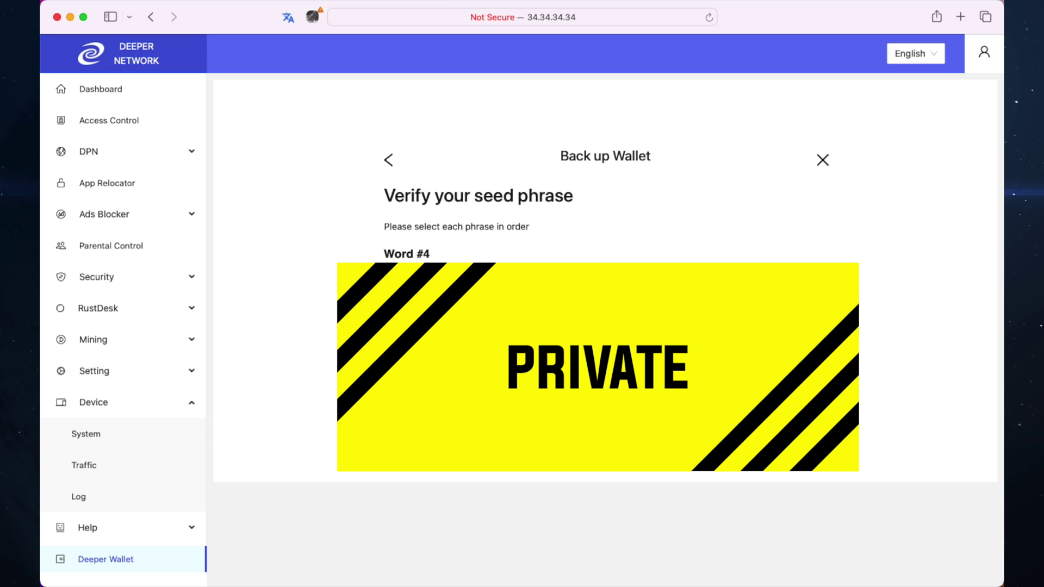
left_click(658, 451)
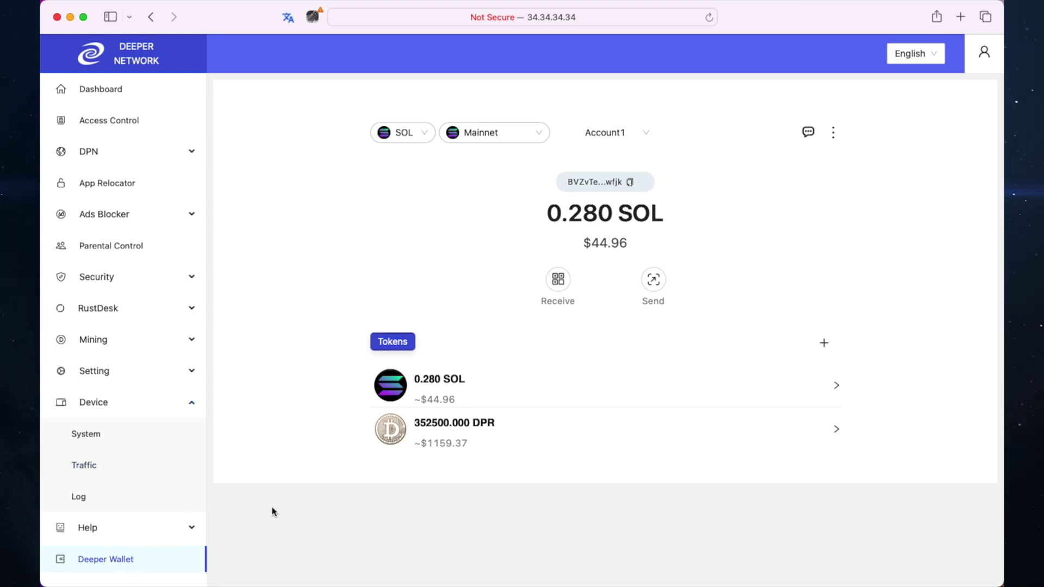
left_click(422, 140)
left_click(404, 181)
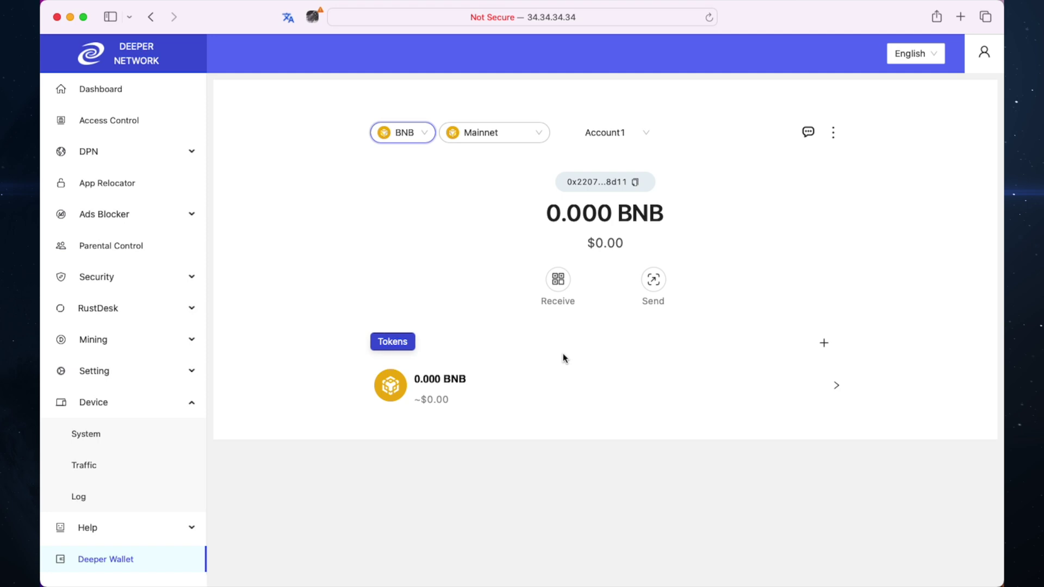
left_click(429, 134)
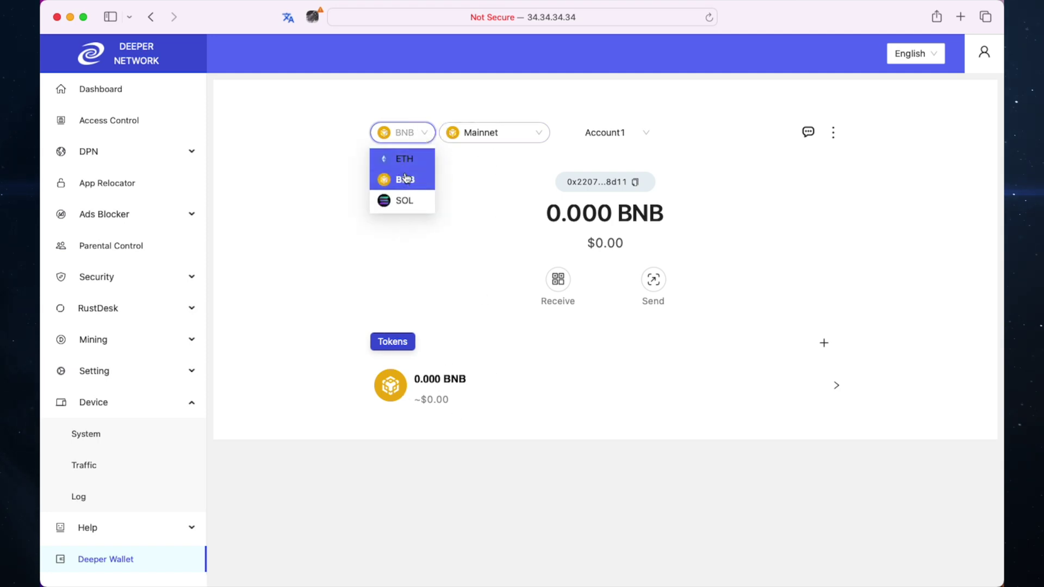
left_click(398, 201)
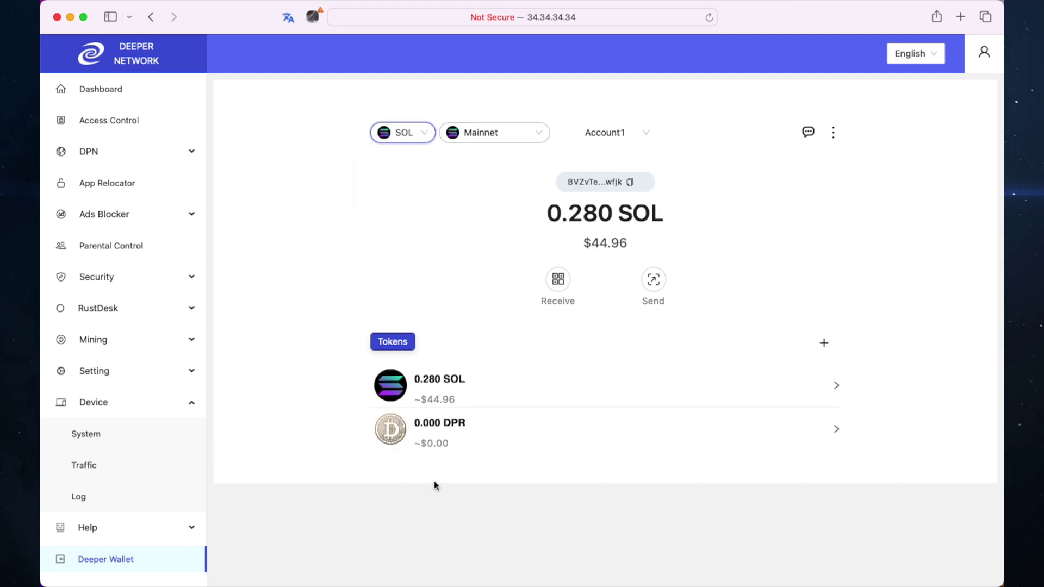